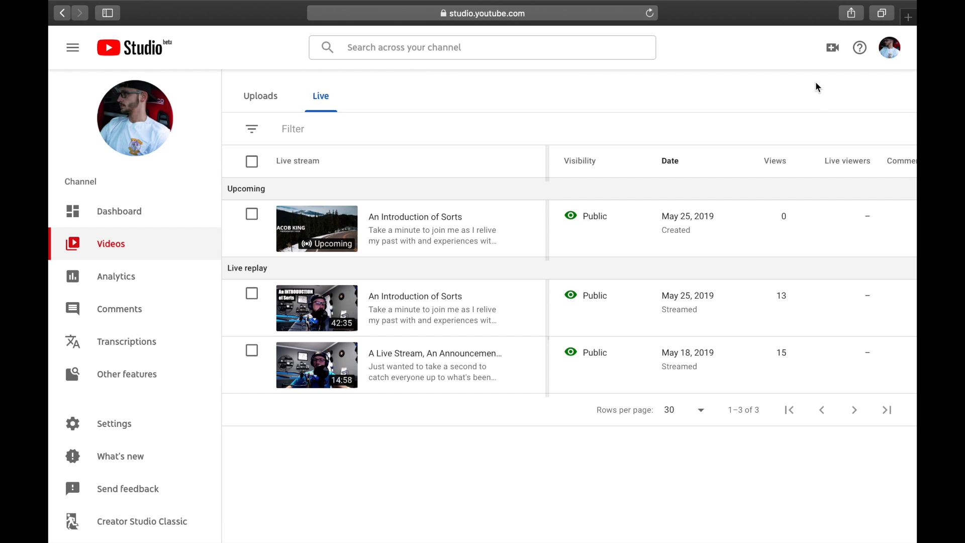
# Step: Open the details of the 42:35 live replay "An Introduction of Sorts"
pyautogui.click(893, 59)
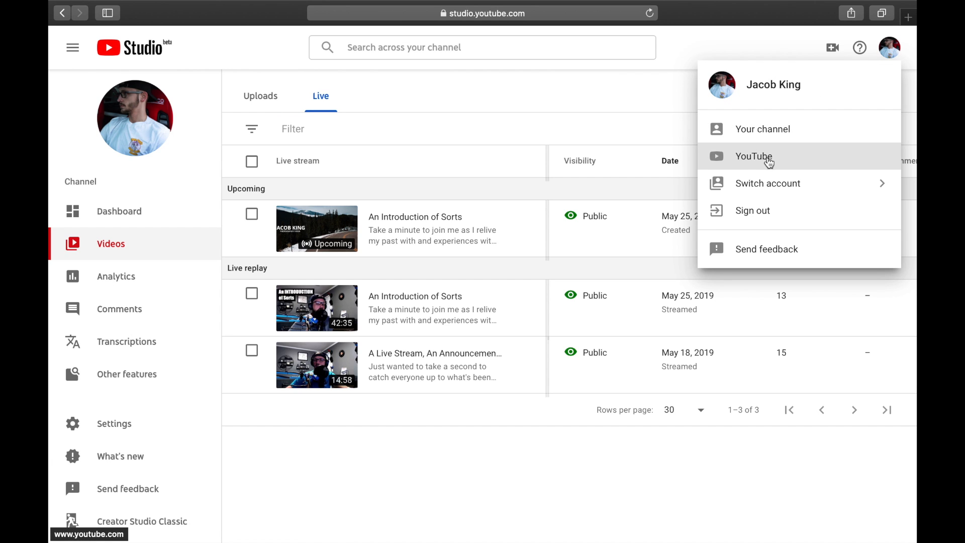
pyautogui.click(551, 104)
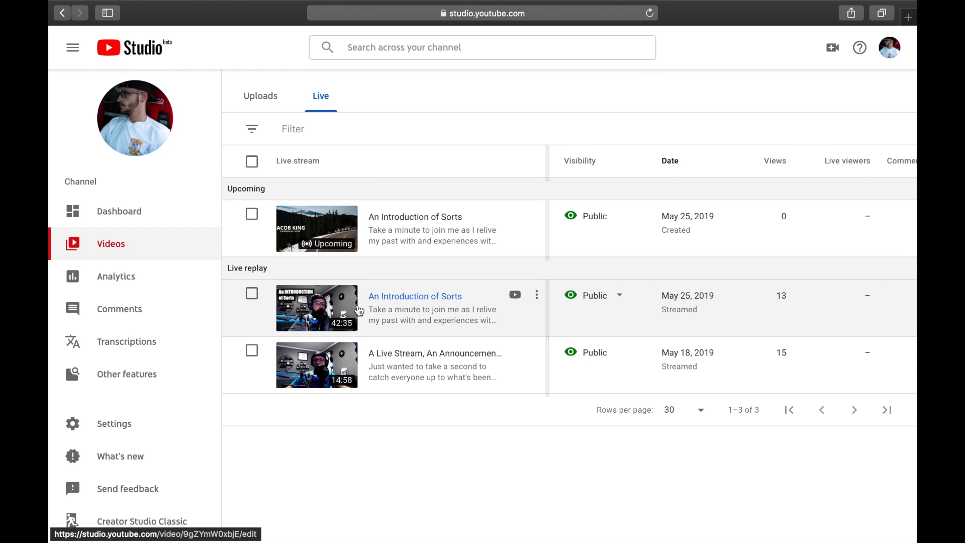
pyautogui.click(386, 306)
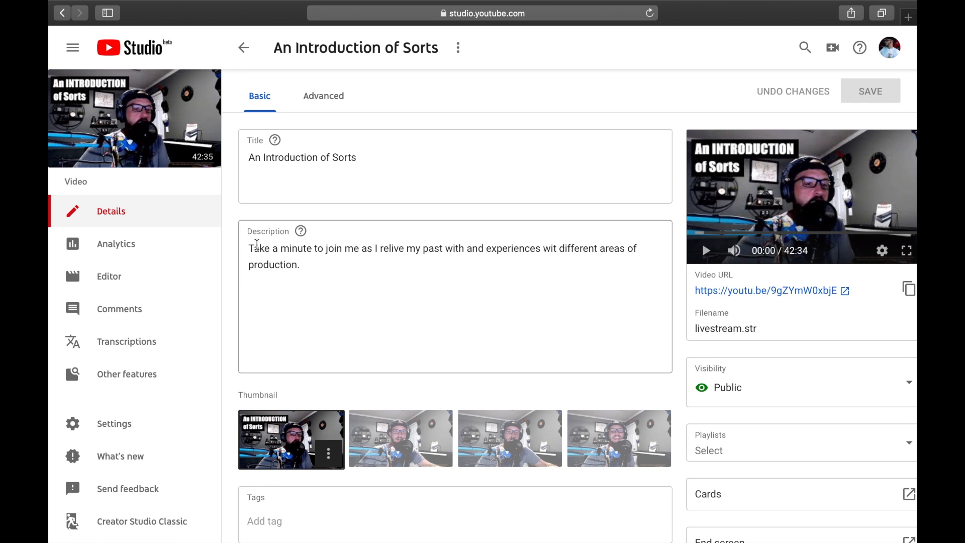
# Step: Look through the playlists offered for the video without assigning one
pyautogui.scroll(-2, 323, 246)
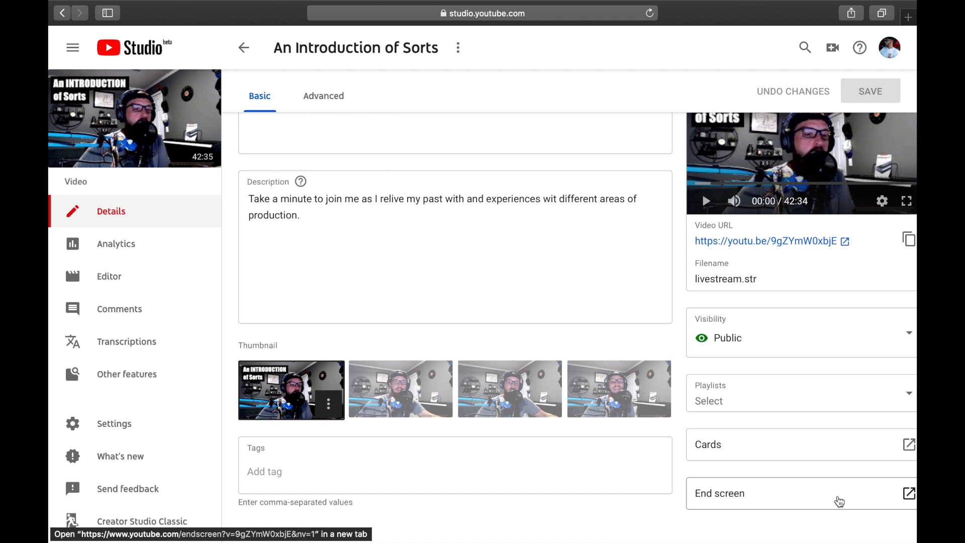
pyautogui.click(803, 399)
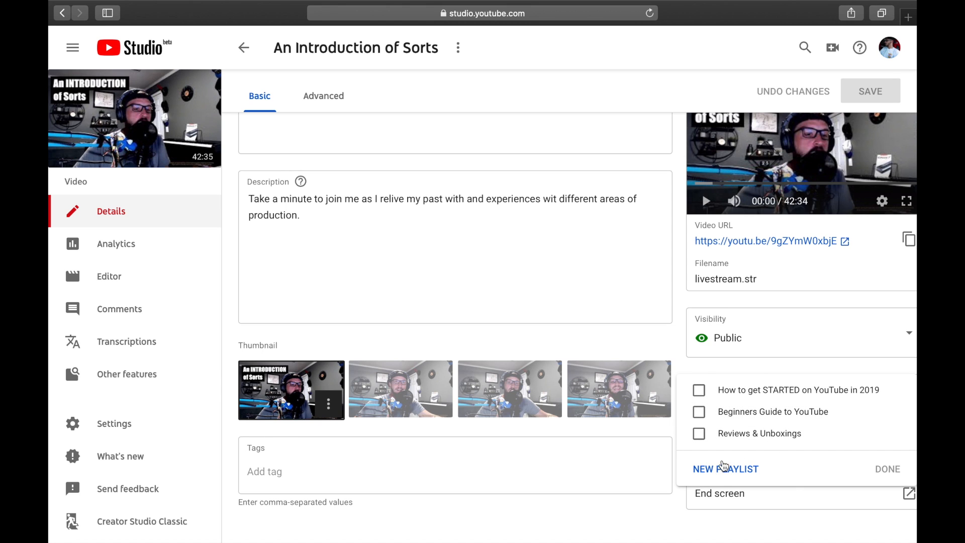
pyautogui.scroll(2, 463, 379)
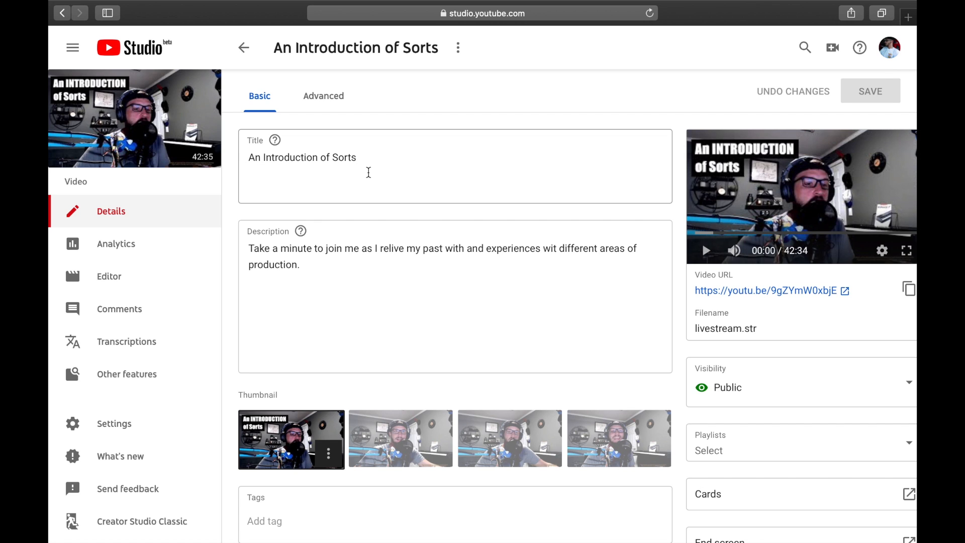
# Step: Correct the misspelled word "wit" to "with" in the video description
pyautogui.click(323, 263)
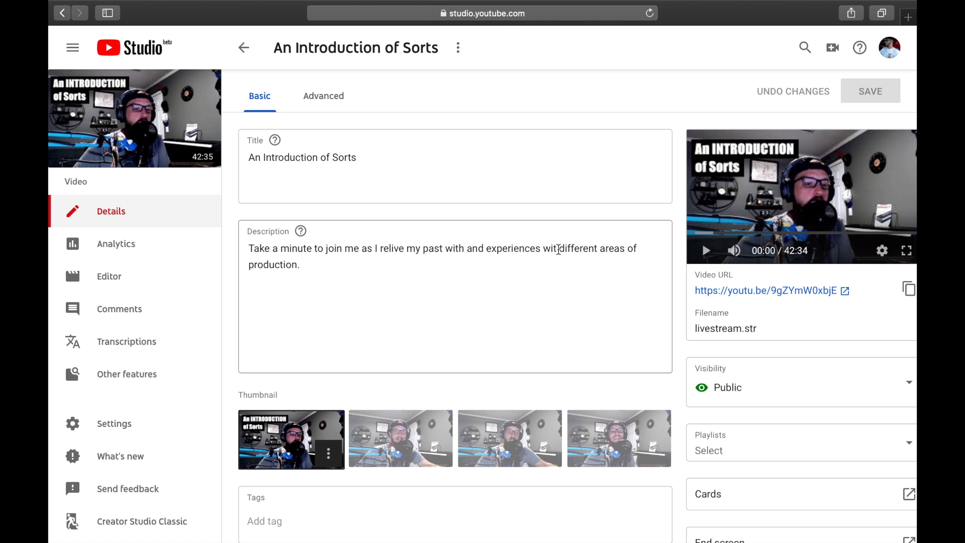
pyautogui.click(555, 248)
pyautogui.write('h')
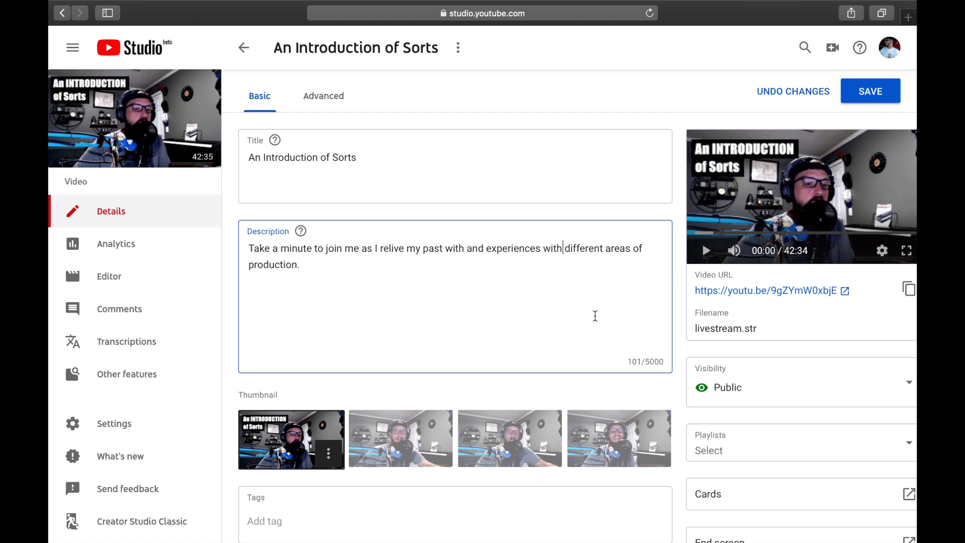
# Step: Append "I dive deep into my history of photo, video, and overall production skills." to the end of the description
pyautogui.click(319, 270)
pyautogui.write('I dive deep into my history ')
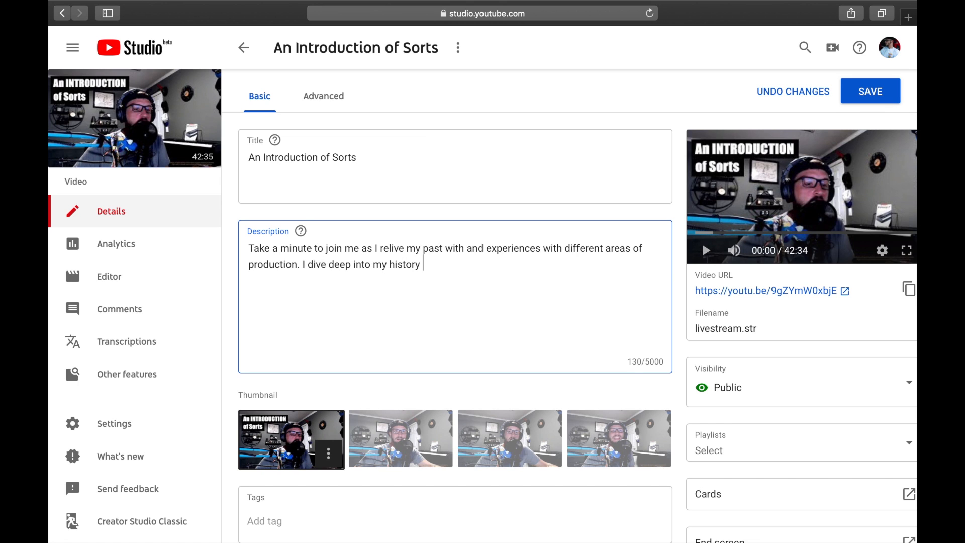
pyautogui.write('of photo, video, and overall ')
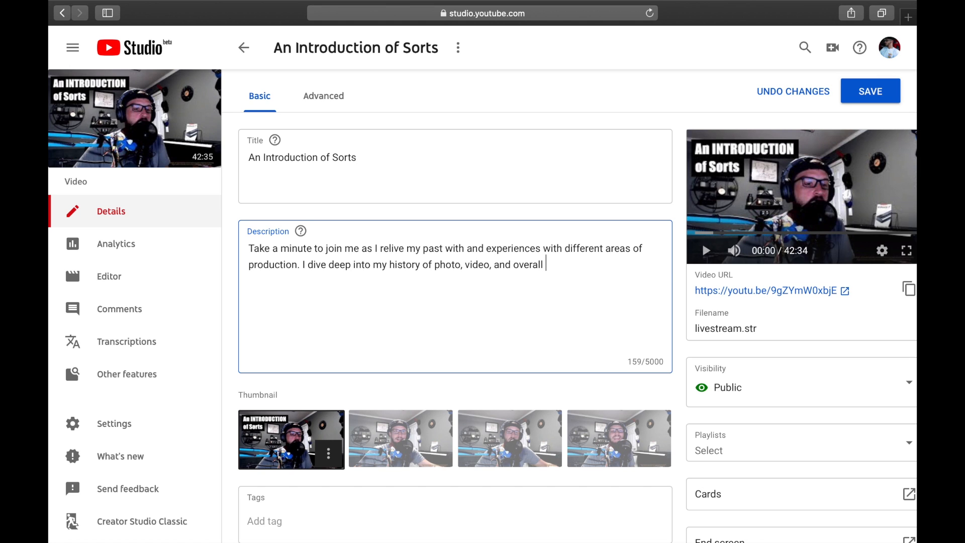
pyautogui.write('production skills.')
# Step: Add three tags to the video: "livestream", the creator's full name, and "introduction"
pyautogui.scroll(-2, 452, 302)
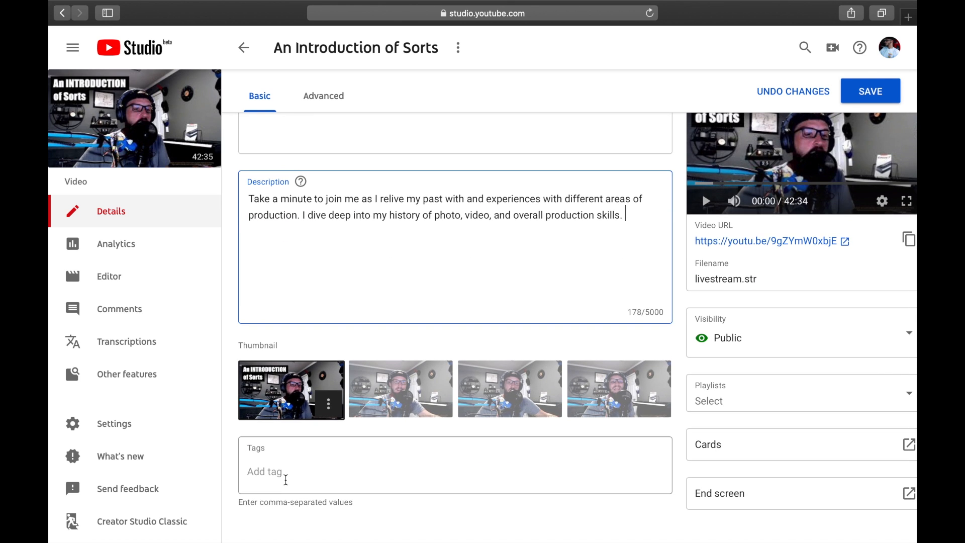
pyautogui.click(286, 479)
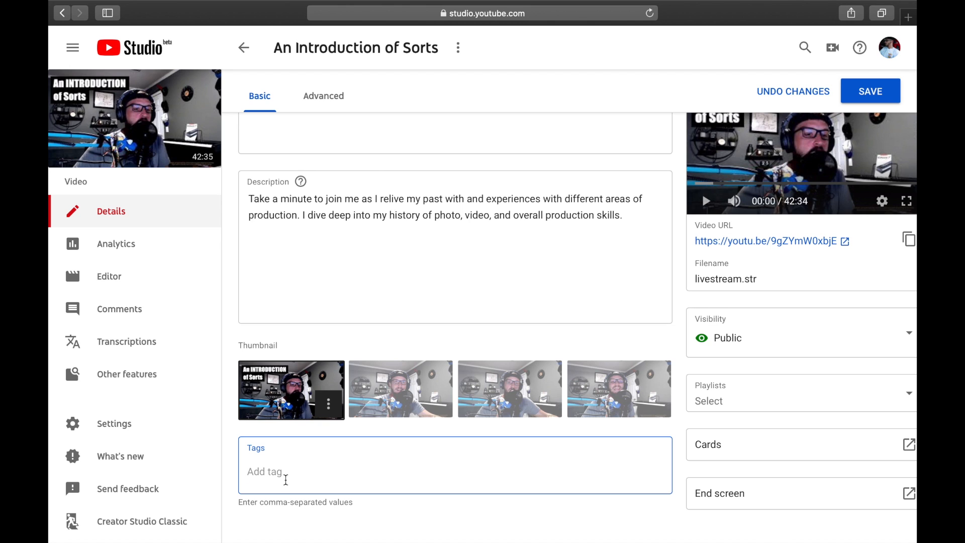
pyautogui.write('Iivestream,')
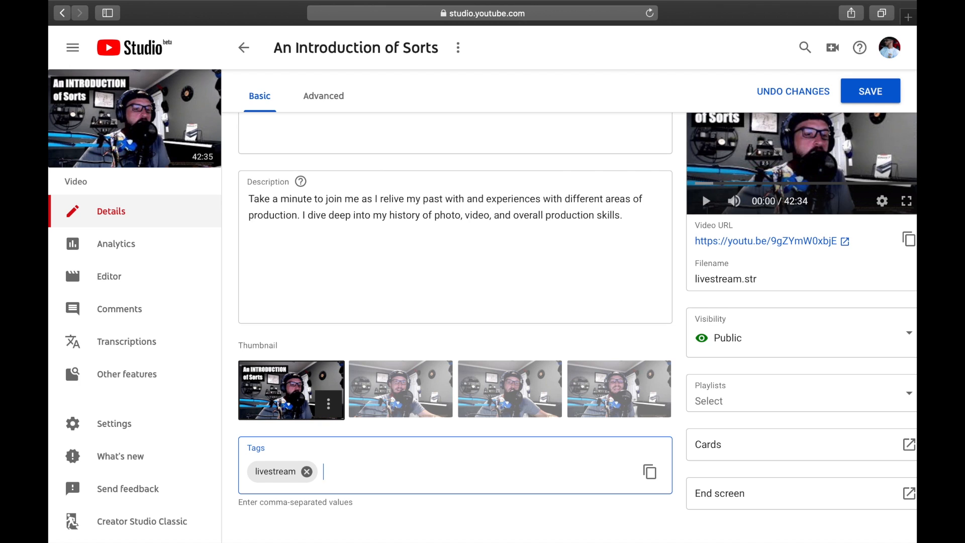
pyautogui.write('jacob king')
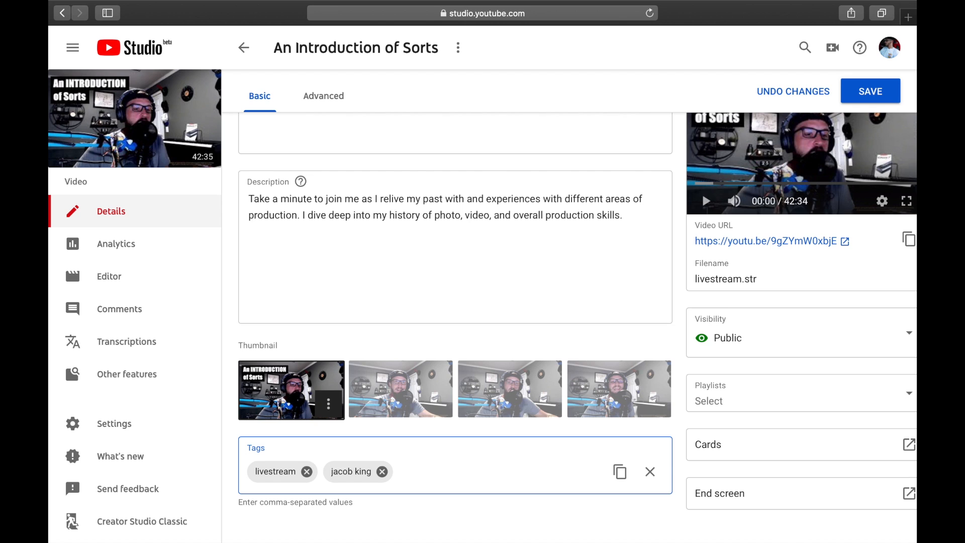
pyautogui.write(',an int')
pyautogui.press('BackSpace')
pyautogui.press('BackSpace')
pyautogui.press('BackSpace')
pyautogui.press('BackSpace')
pyautogui.press('BackSpace')
pyautogui.press('BackSpace')
pyautogui.write('introduction,')
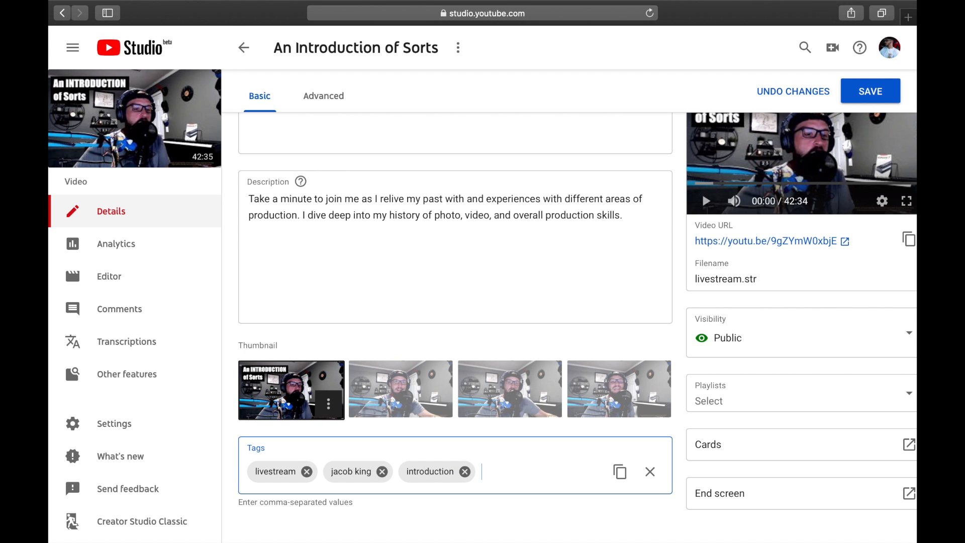
# Step: Add two "who is" tags, one with the creator's full name and one with the shortened first name
pyautogui.scroll(2, 701, 192)
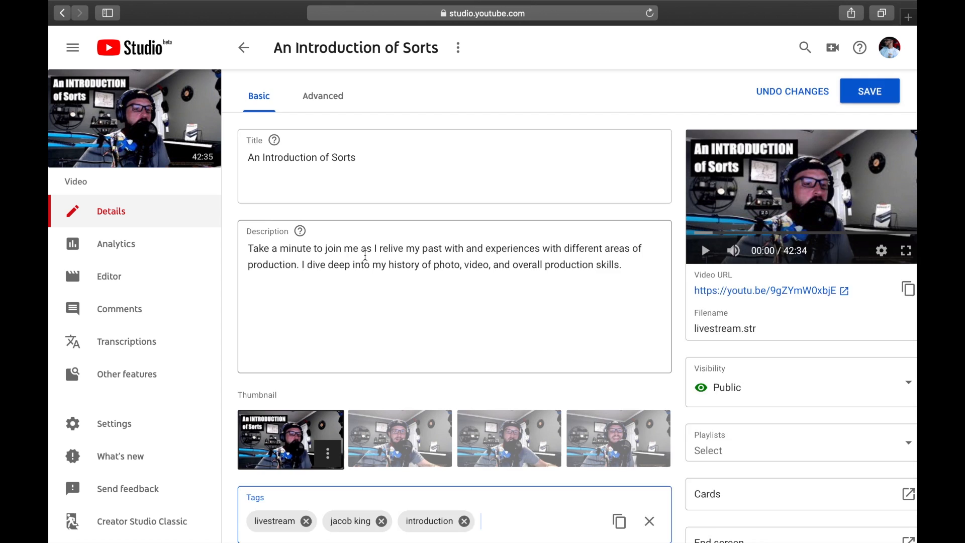
pyautogui.scroll(-2, 366, 254)
pyautogui.scroll(2, 365, 254)
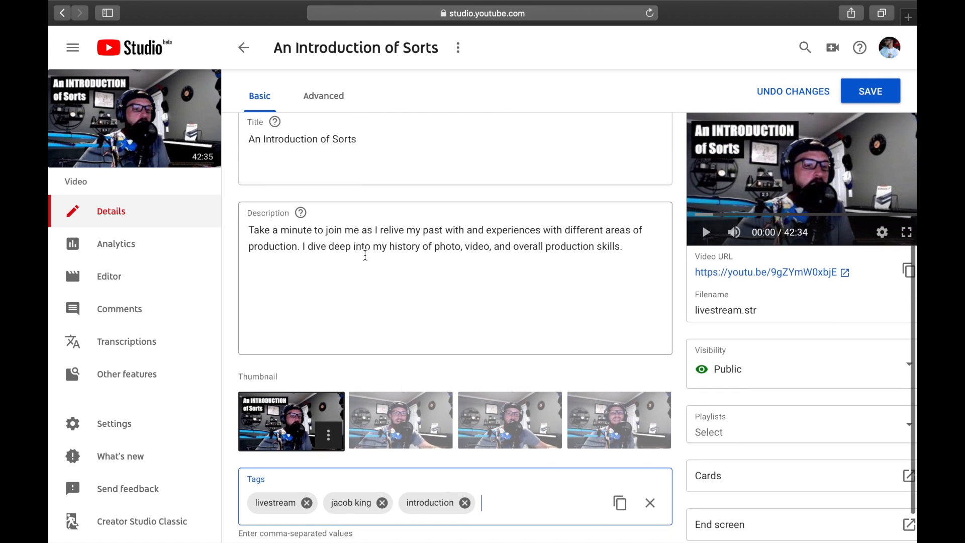
pyautogui.scroll(-2, 365, 254)
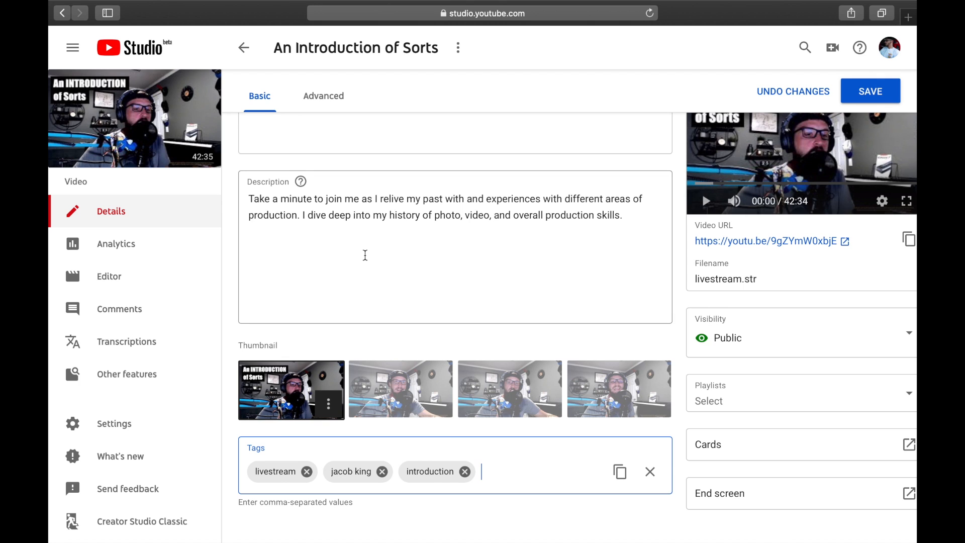
pyautogui.write('who is jacob king')
pyautogui.press('Return')
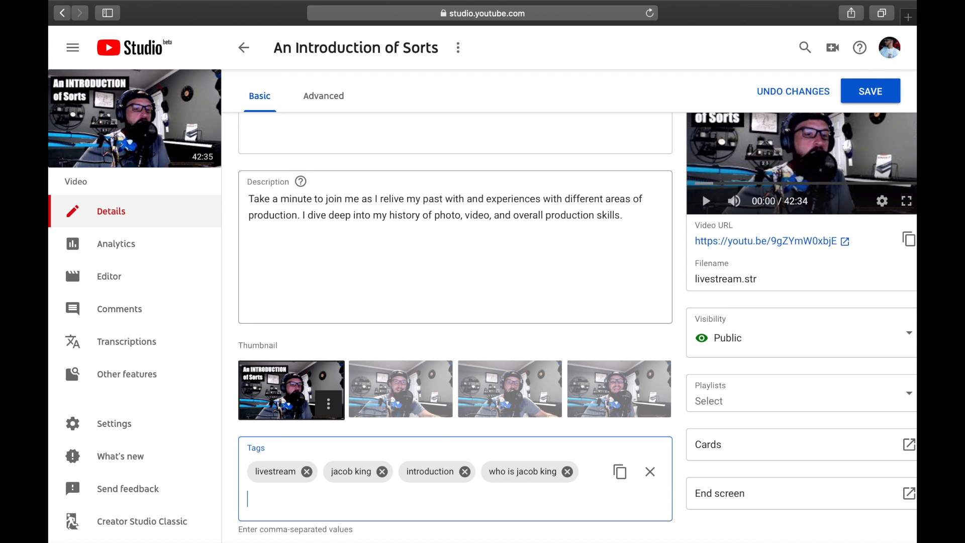
pyautogui.write('who is jake king')
pyautogui.press('Return')
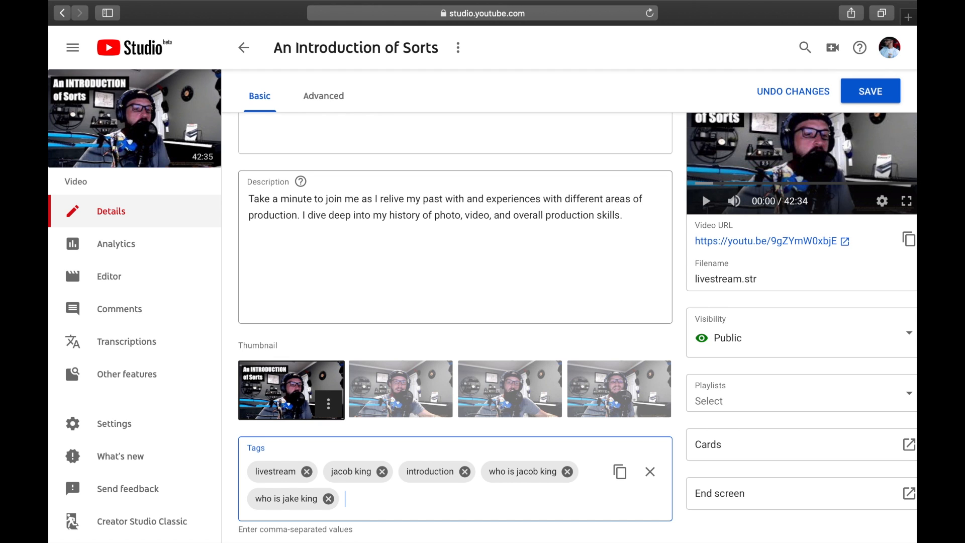
# Step: Review the title, description and tags of the video against each other
pyautogui.scroll(1, 455, 326)
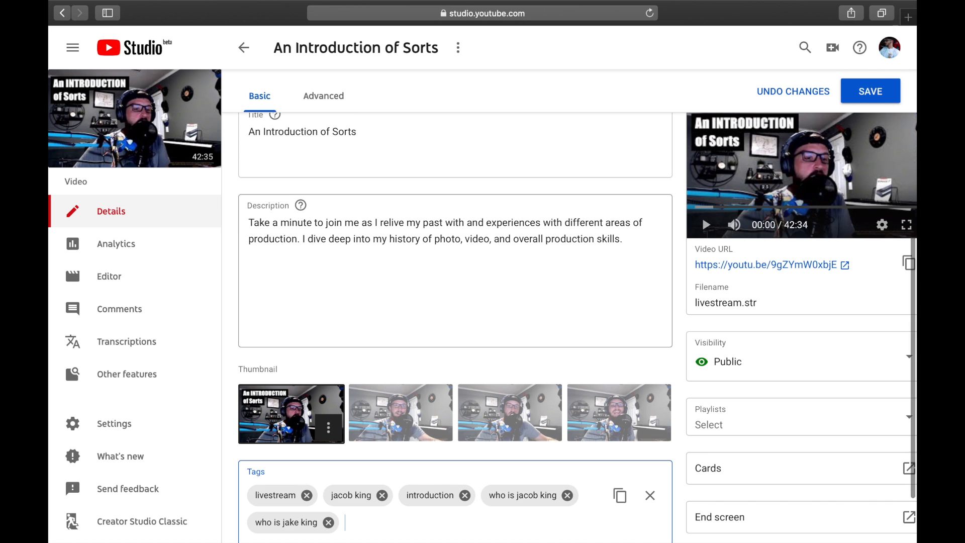
pyautogui.scroll(1, 456, 326)
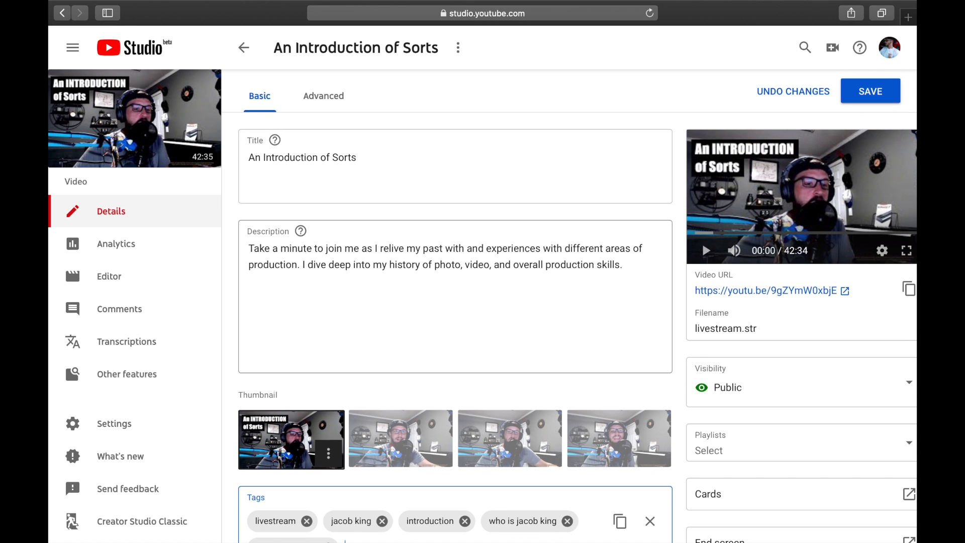
pyautogui.scroll(-3, 701, 165)
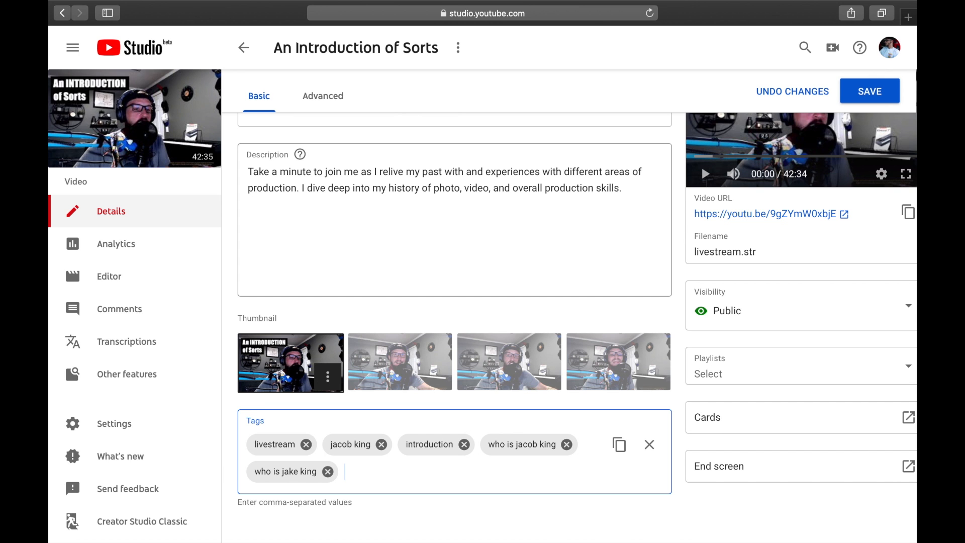
pyautogui.scroll(3, 578, 302)
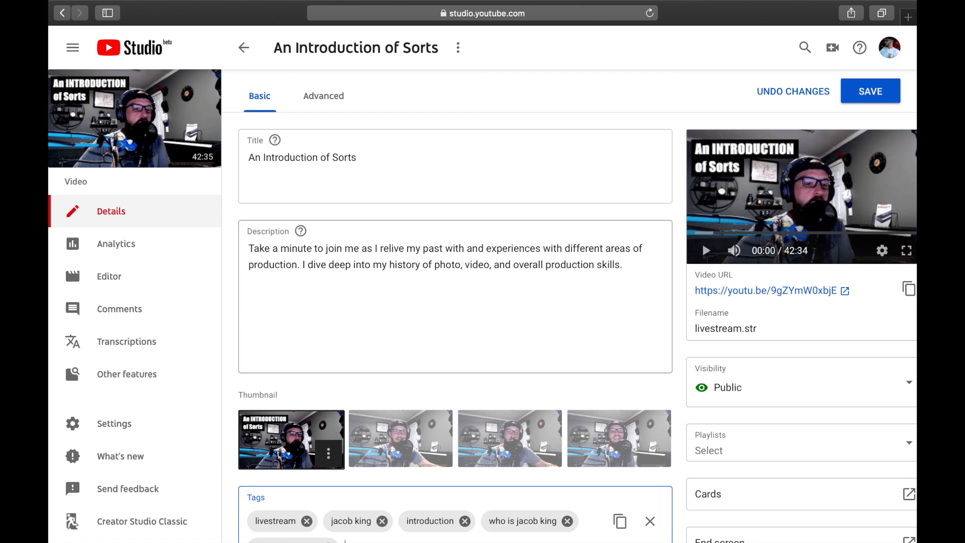
pyautogui.click(253, 174)
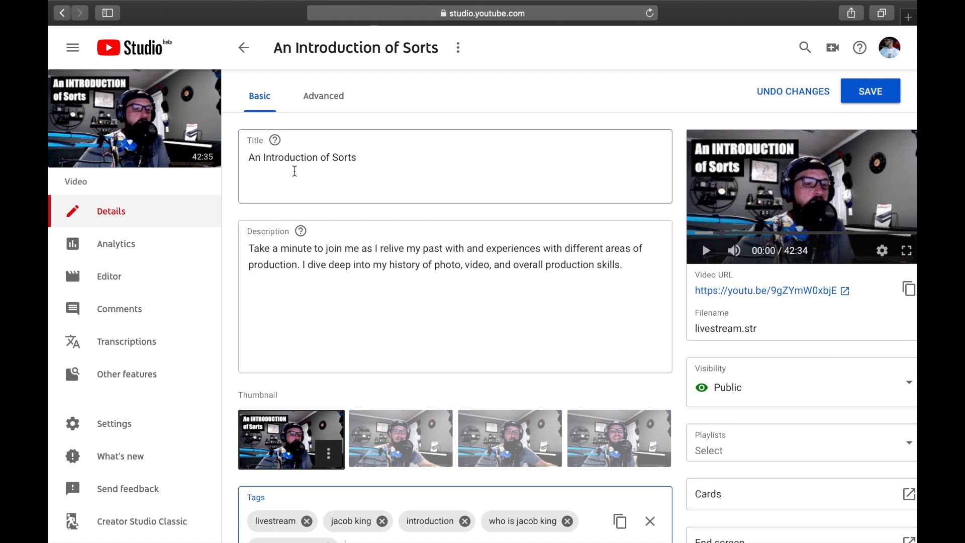
pyautogui.click(422, 268)
pyautogui.scroll(-1, 411, 305)
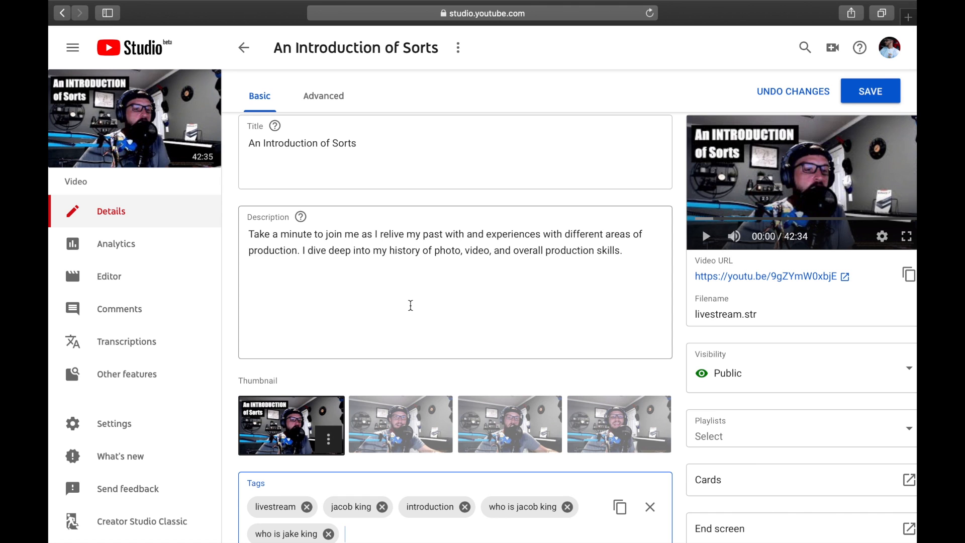
pyautogui.scroll(-3, 411, 305)
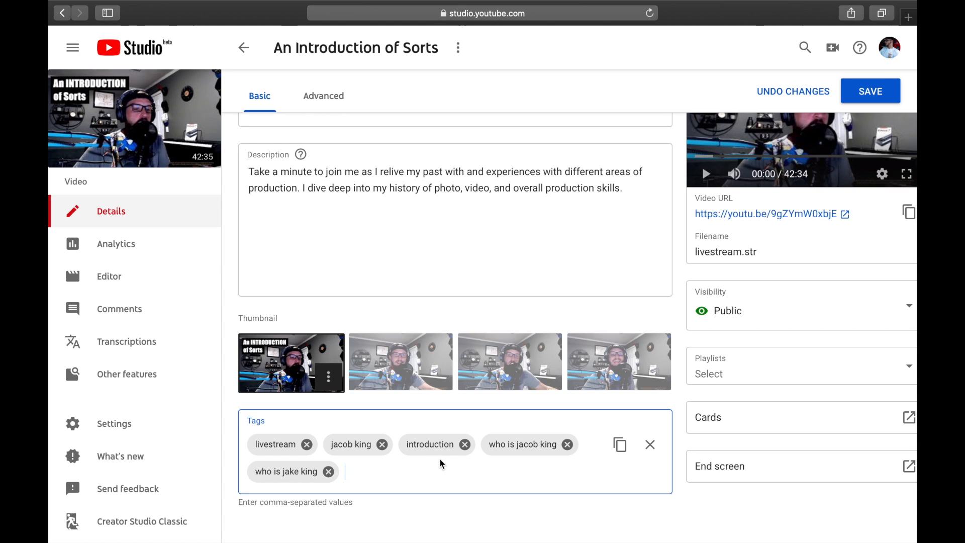
pyautogui.scroll(1, 442, 463)
pyautogui.scroll(-1, 442, 464)
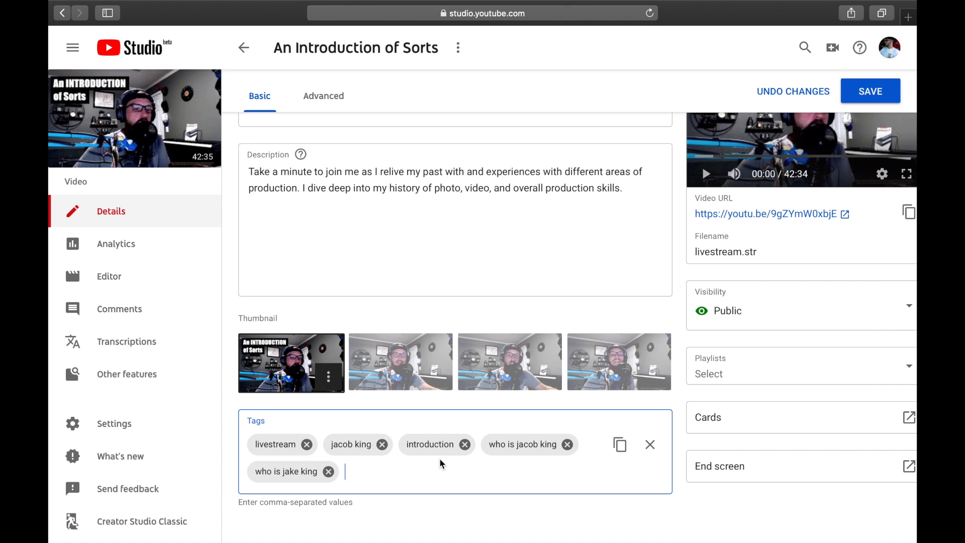
# Step: Add the tag "#nosmallcreator" and save the changes to the video
pyautogui.write('#noc')
pyautogui.write('mallcreator')
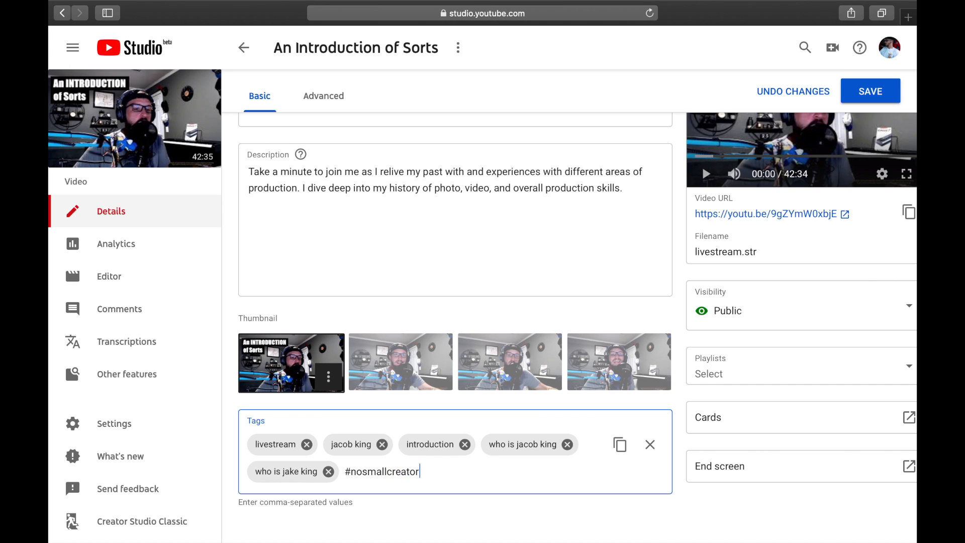
pyautogui.press('Return')
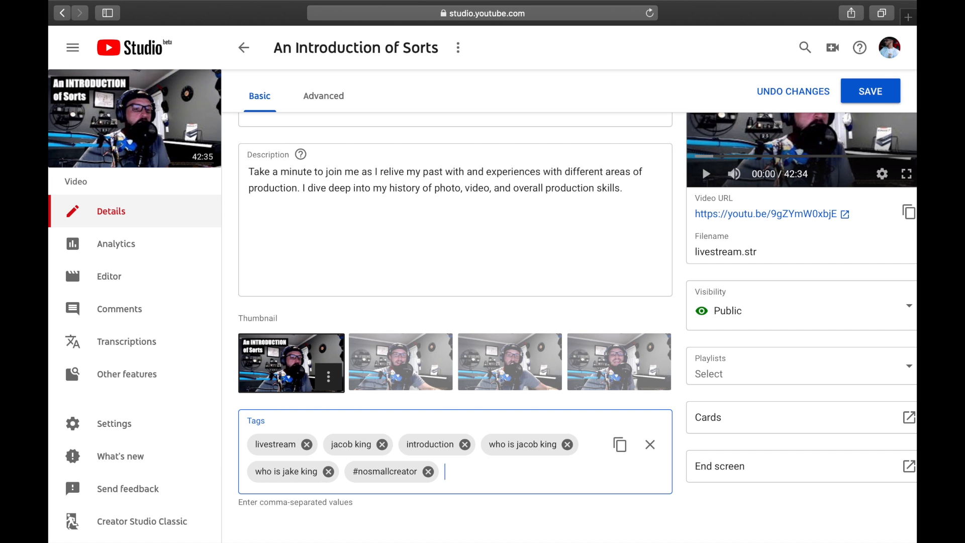
pyautogui.scroll(3, 722, 164)
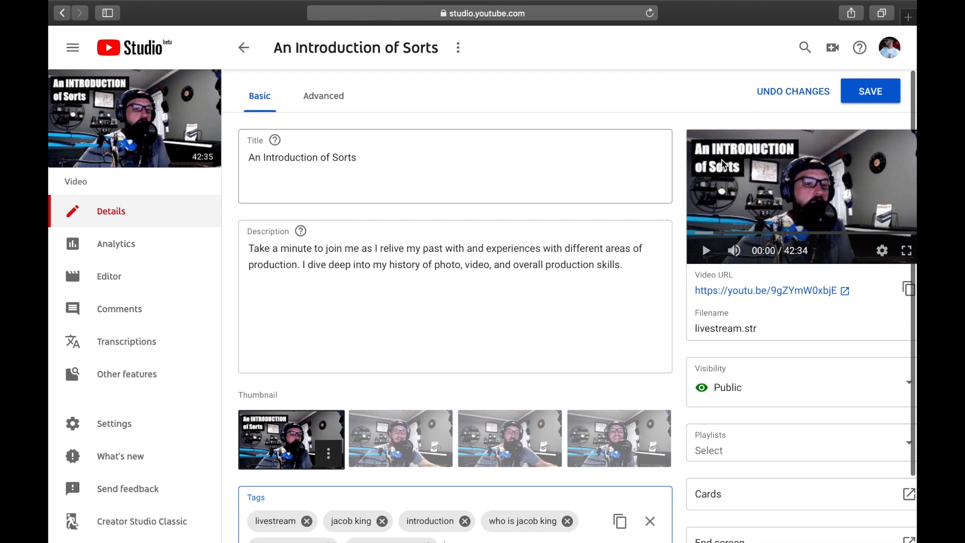
pyautogui.click(866, 88)
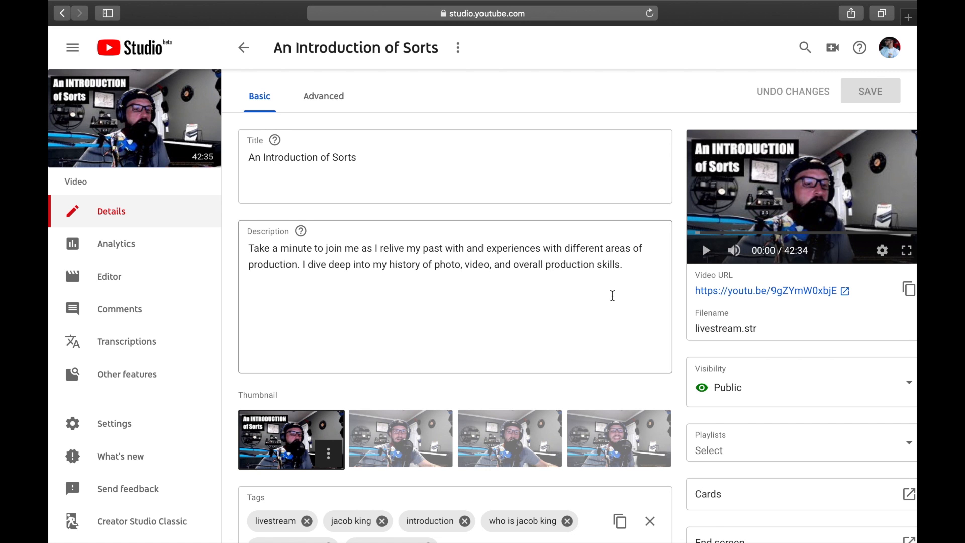
# Step: Open the video's advanced settings and review the category, language, comment and live chat replay options
pyautogui.scroll(-2, 611, 295)
pyautogui.scroll(2, 612, 295)
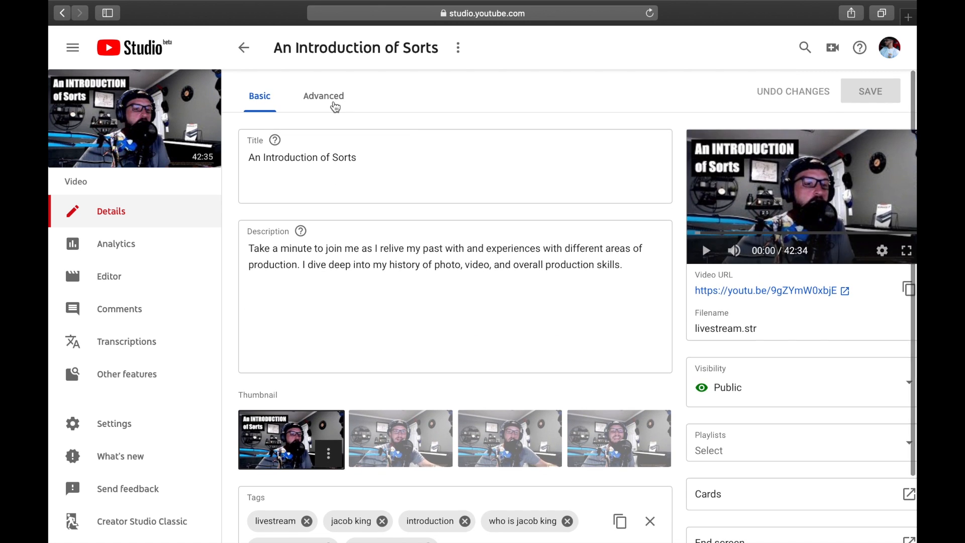
pyautogui.click(333, 106)
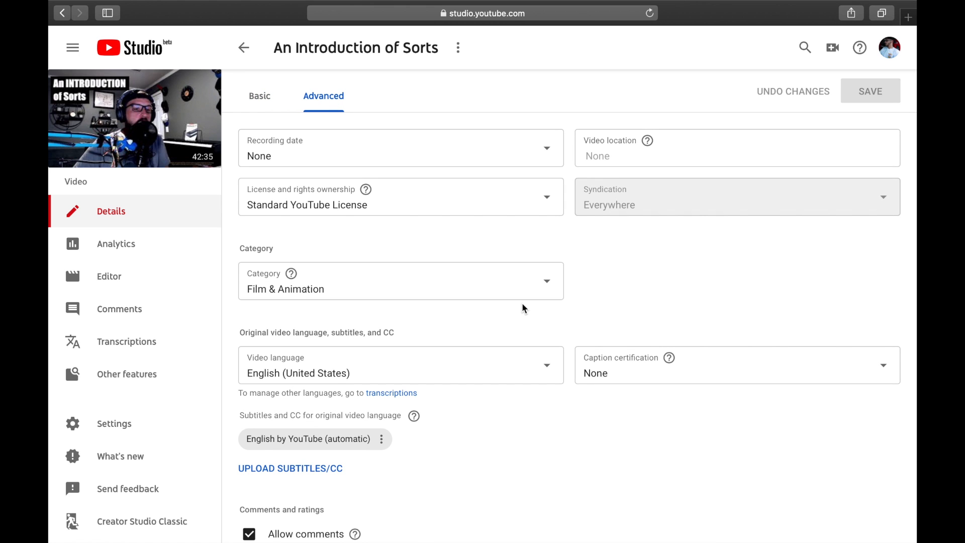
pyautogui.scroll(-4, 522, 306)
pyautogui.scroll(-2, 522, 307)
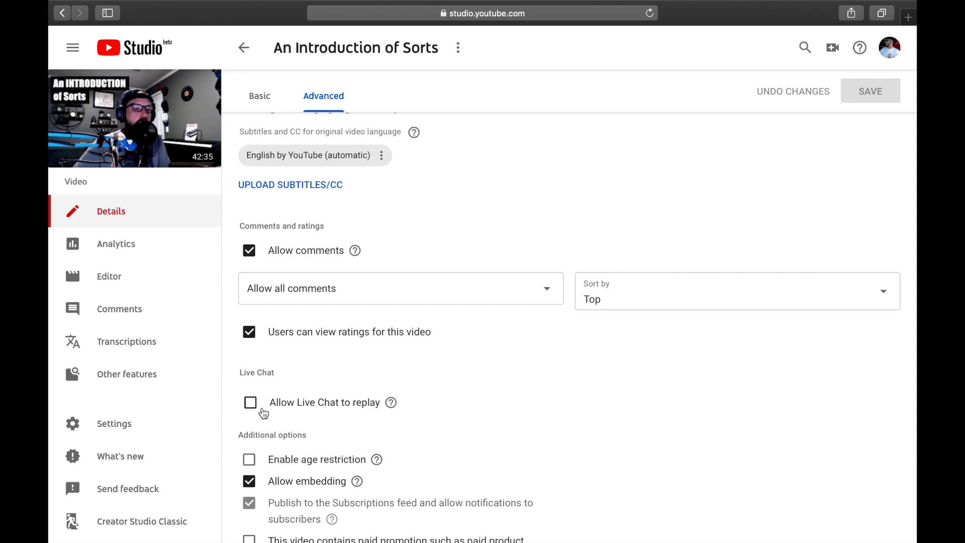
pyautogui.scroll(6, 365, 402)
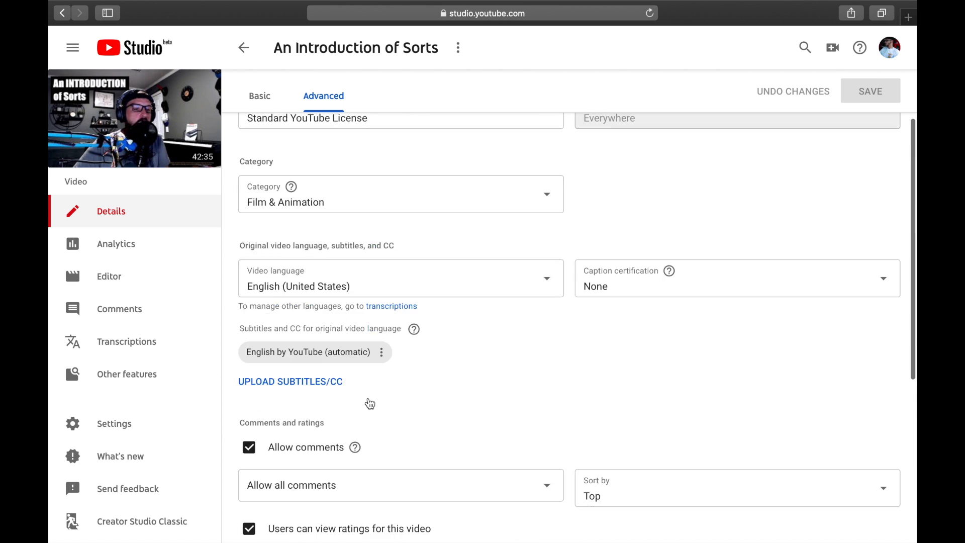
# Step: Set the video's recording date to May 25, 2019 and save the change
pyautogui.click(412, 136)
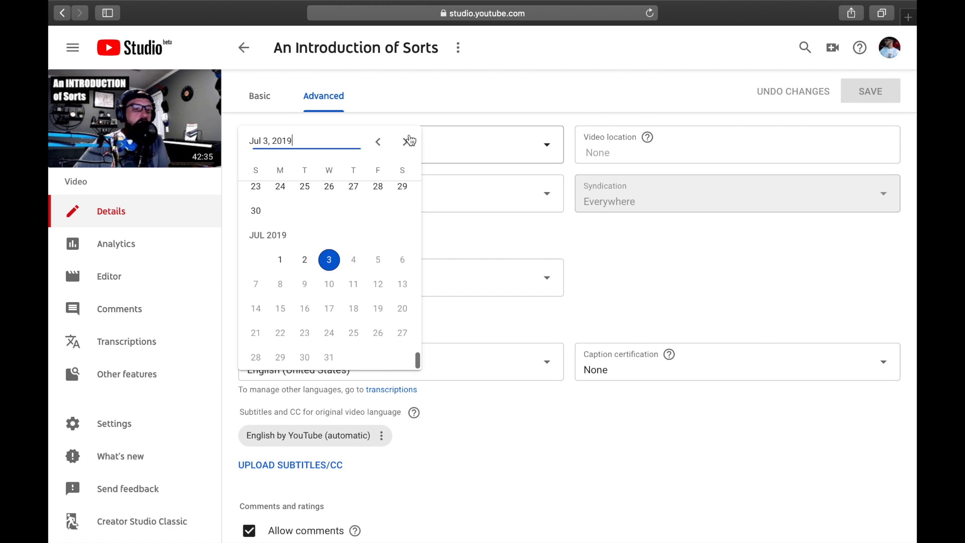
pyautogui.scroll(5, 335, 221)
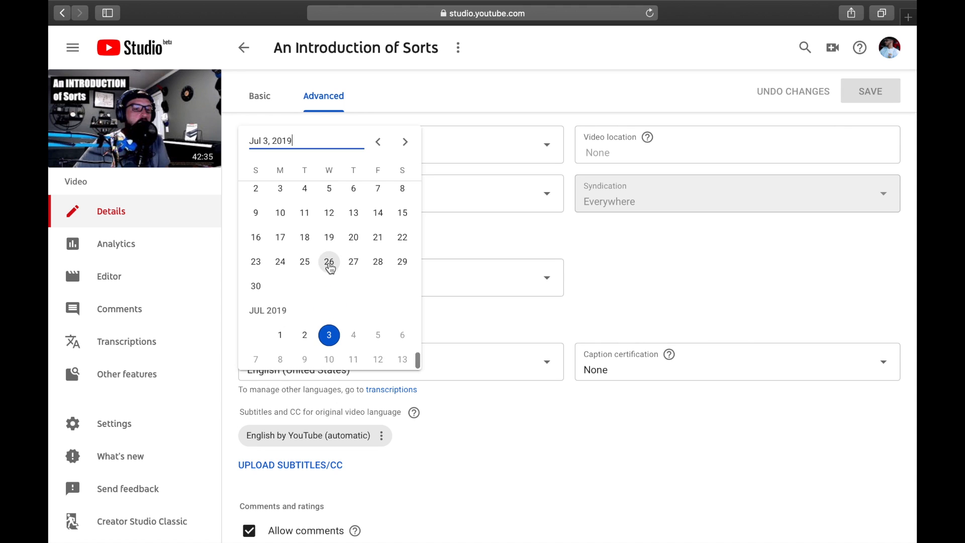
pyautogui.scroll(3, 315, 270)
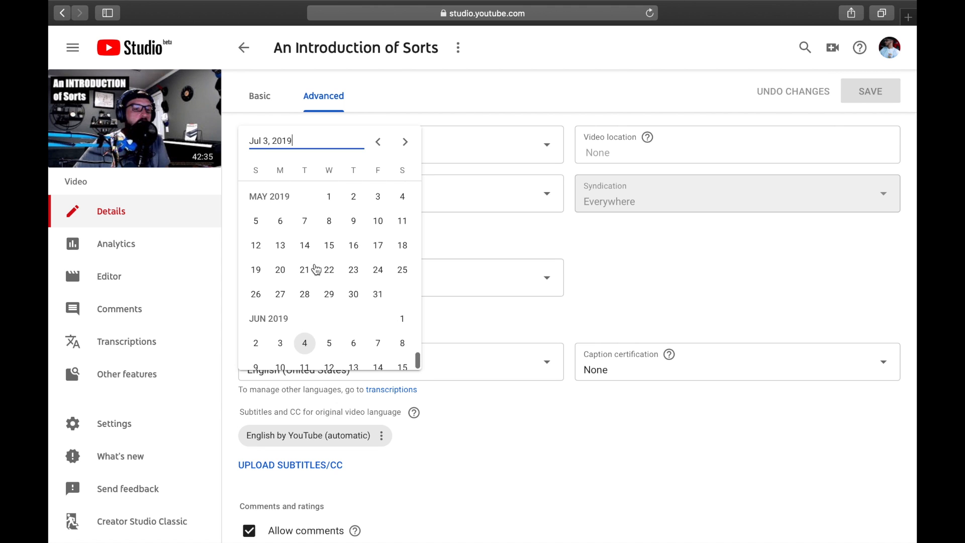
pyautogui.click(400, 270)
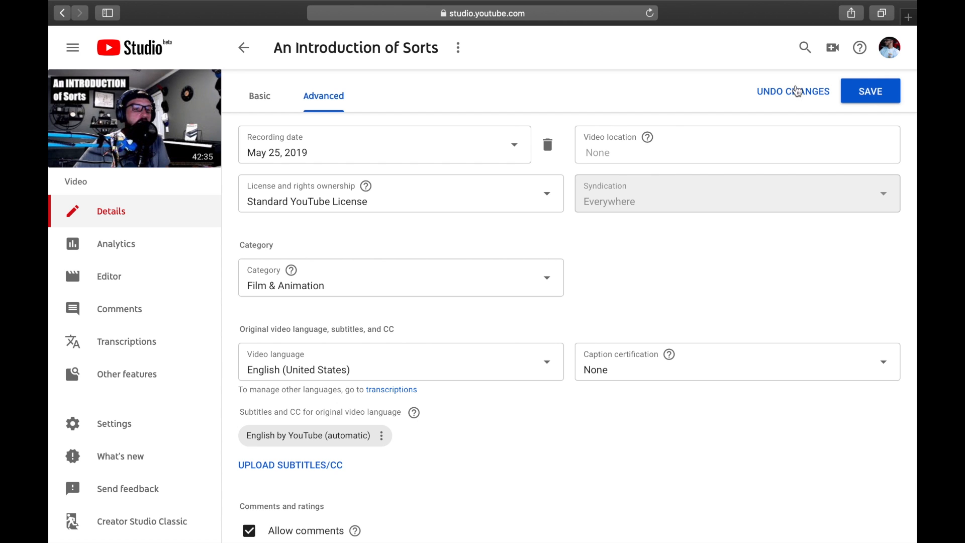
pyautogui.click(892, 90)
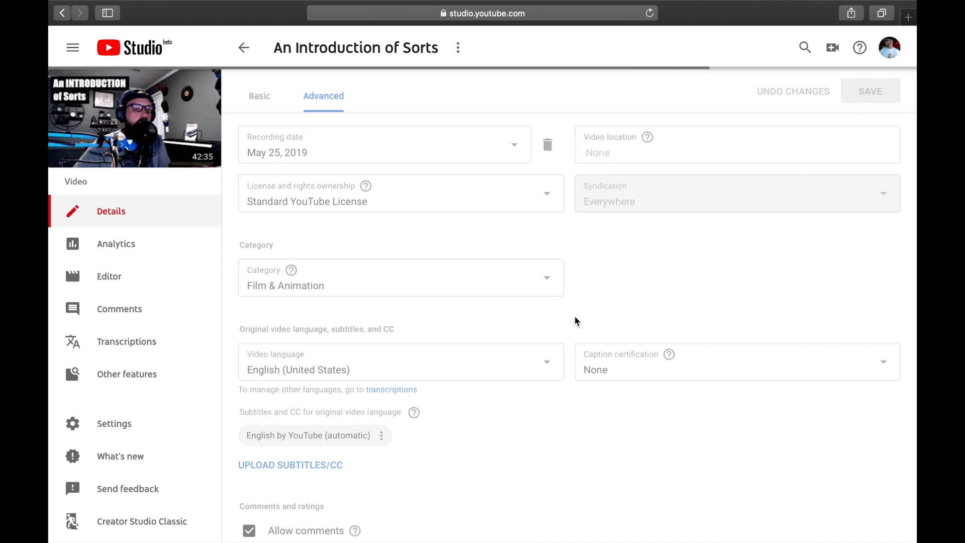
# Step: Return to the video's basic details and look over the title, description, thumbnail and tags
pyautogui.click(270, 102)
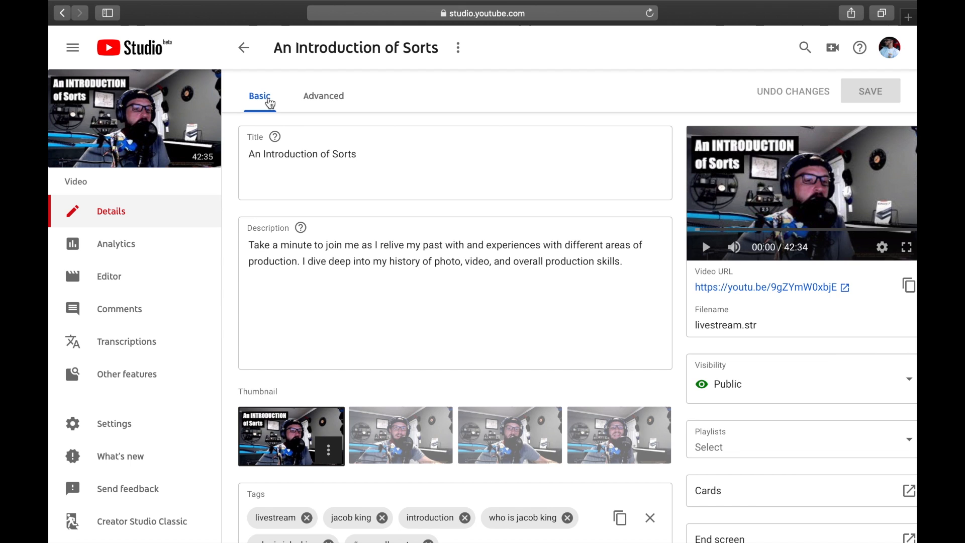
pyautogui.scroll(-3, 353, 322)
pyautogui.scroll(3, 354, 325)
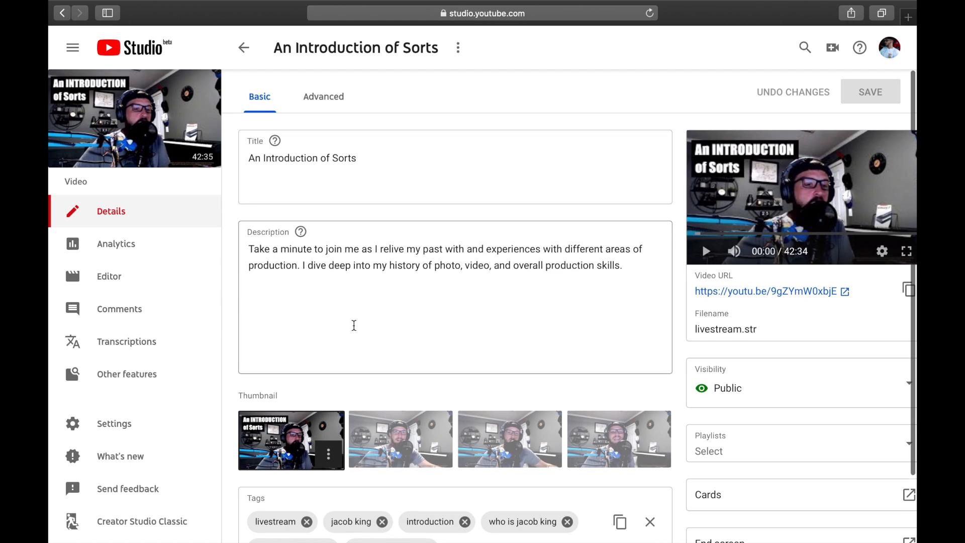